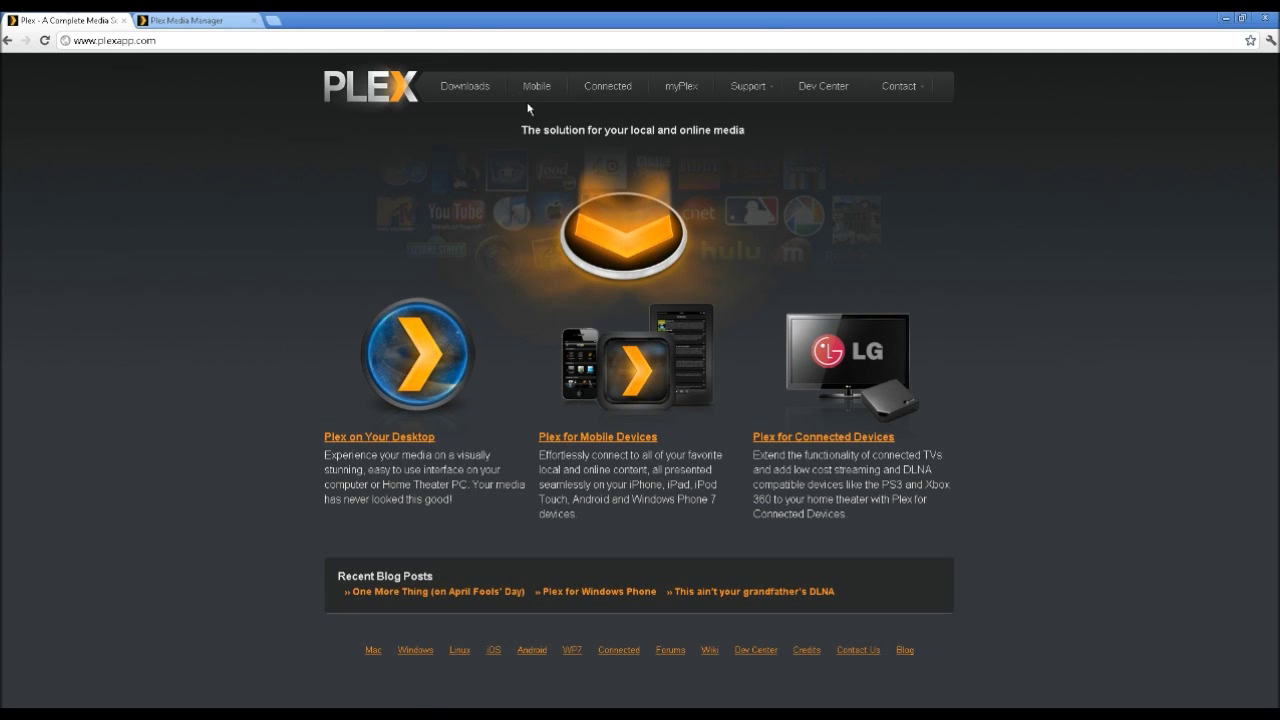
Review the Plex website's Windows download page and Plex for Mobile Devices page, and close the website.
left_click(458, 90)
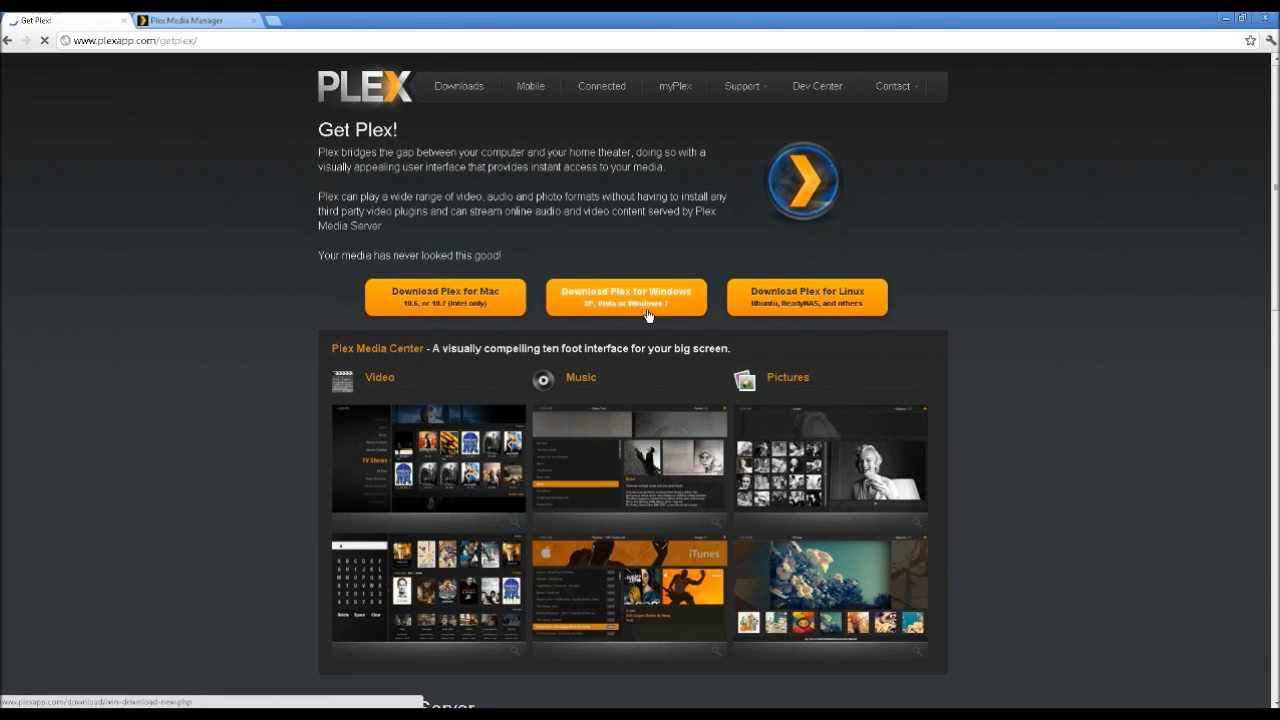
left_click(645, 310)
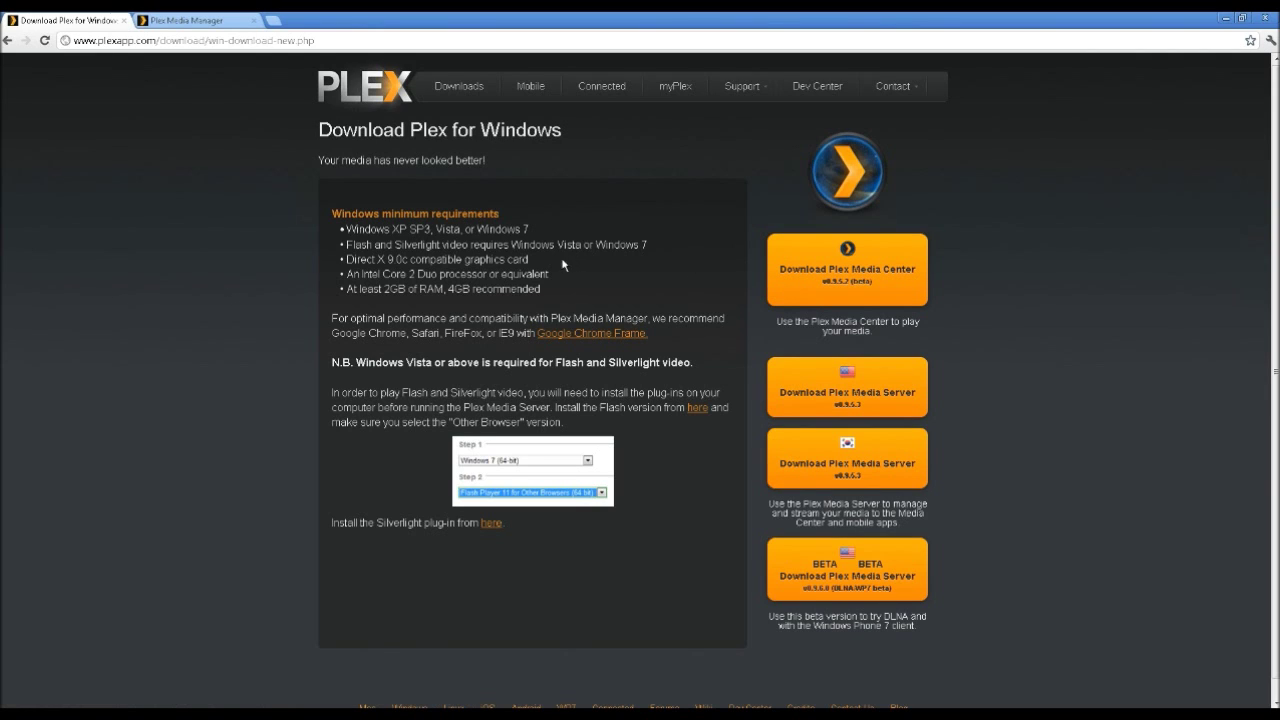
left_click(530, 86)
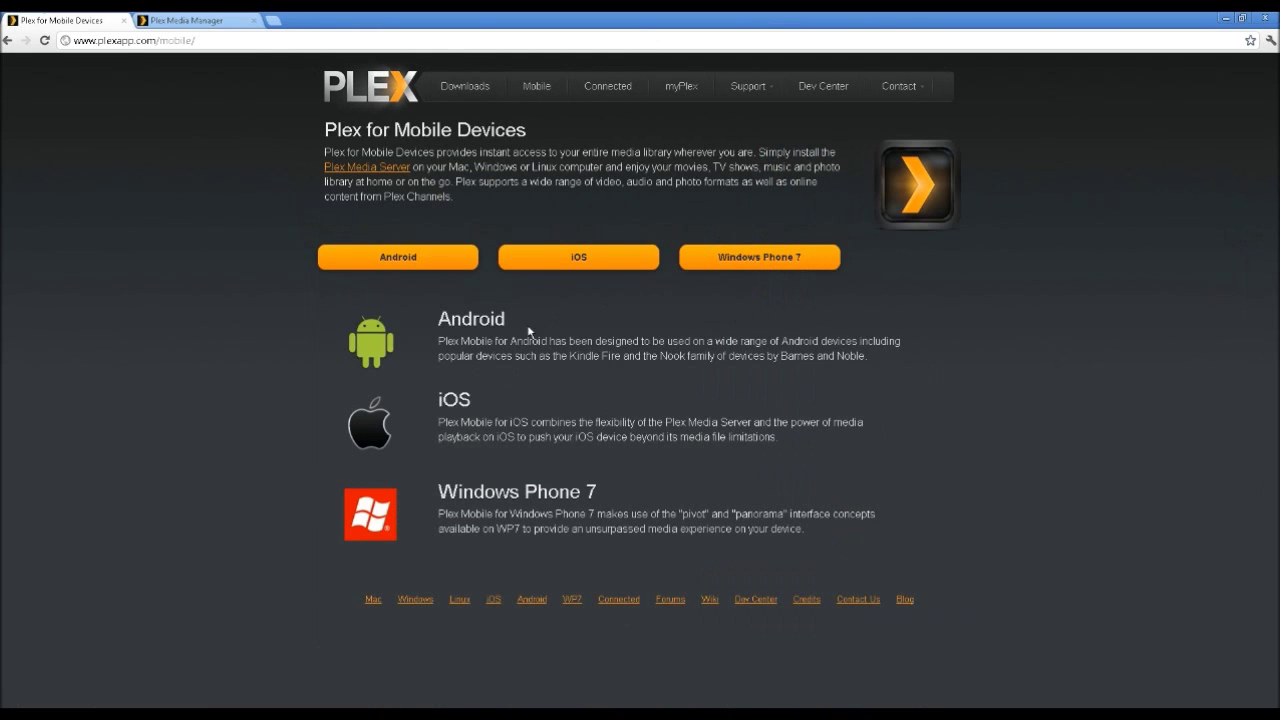
double_click(475, 318)
left_click(513, 341)
left_click(124, 21)
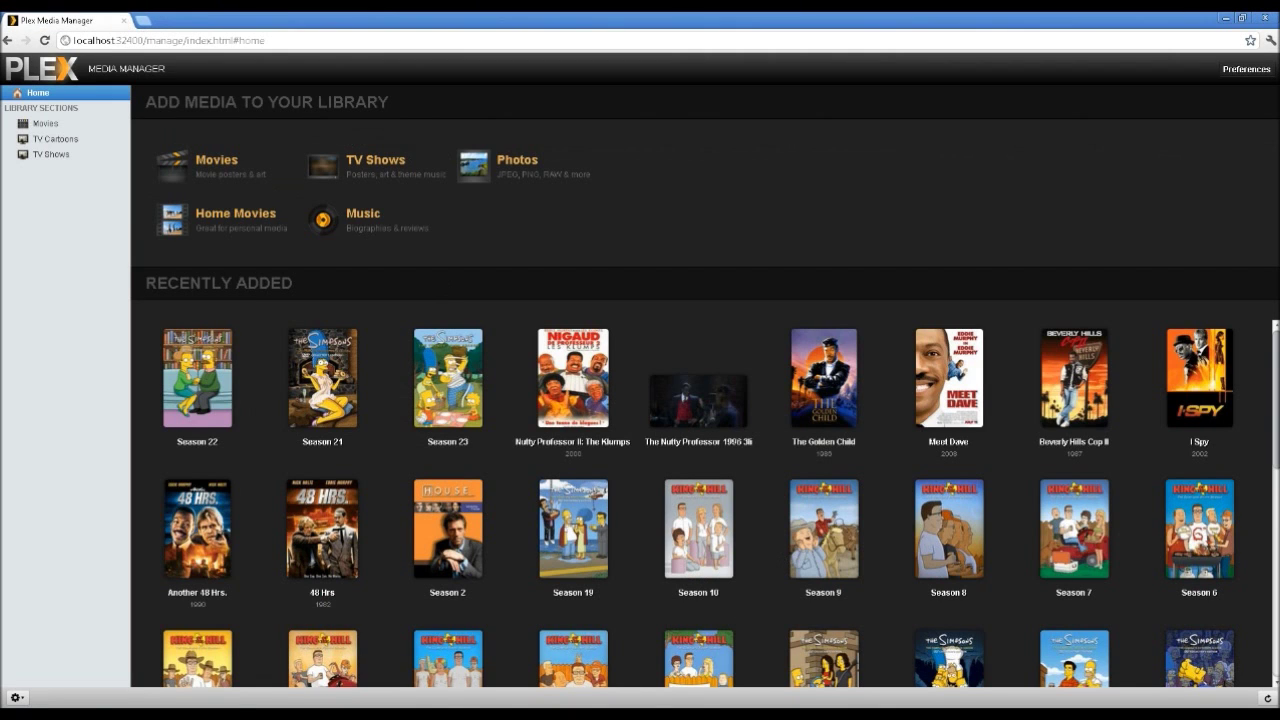
Look through the Recently Added media on the Plex Media Manager home page.
scroll(1183, 396, "down", 1)
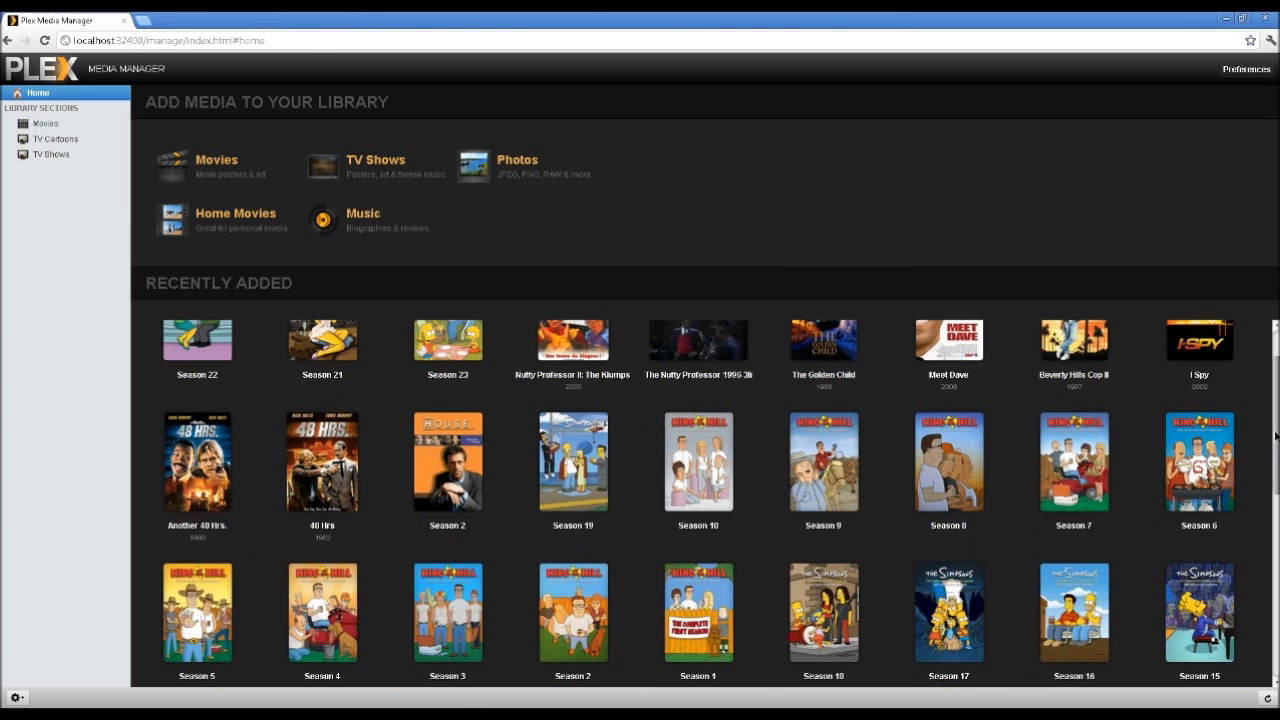
scroll(1270, 525, "down", 3)
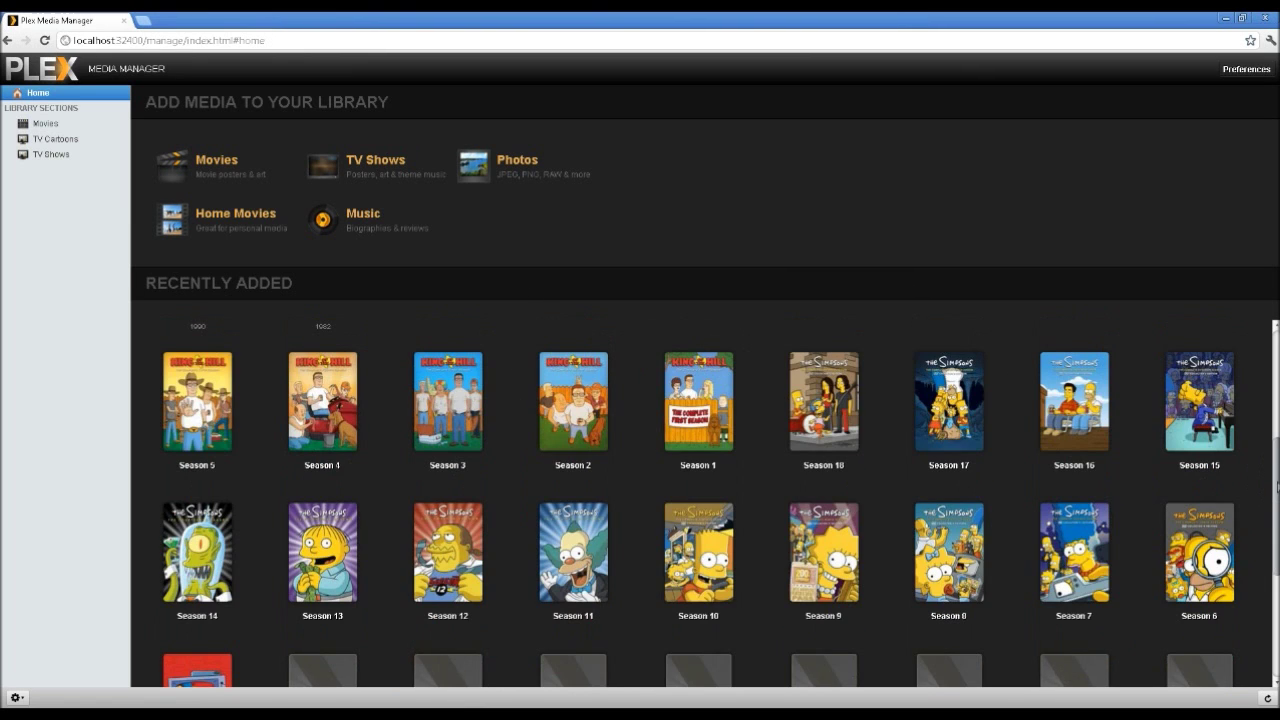
scroll(1270, 530, "down", 1)
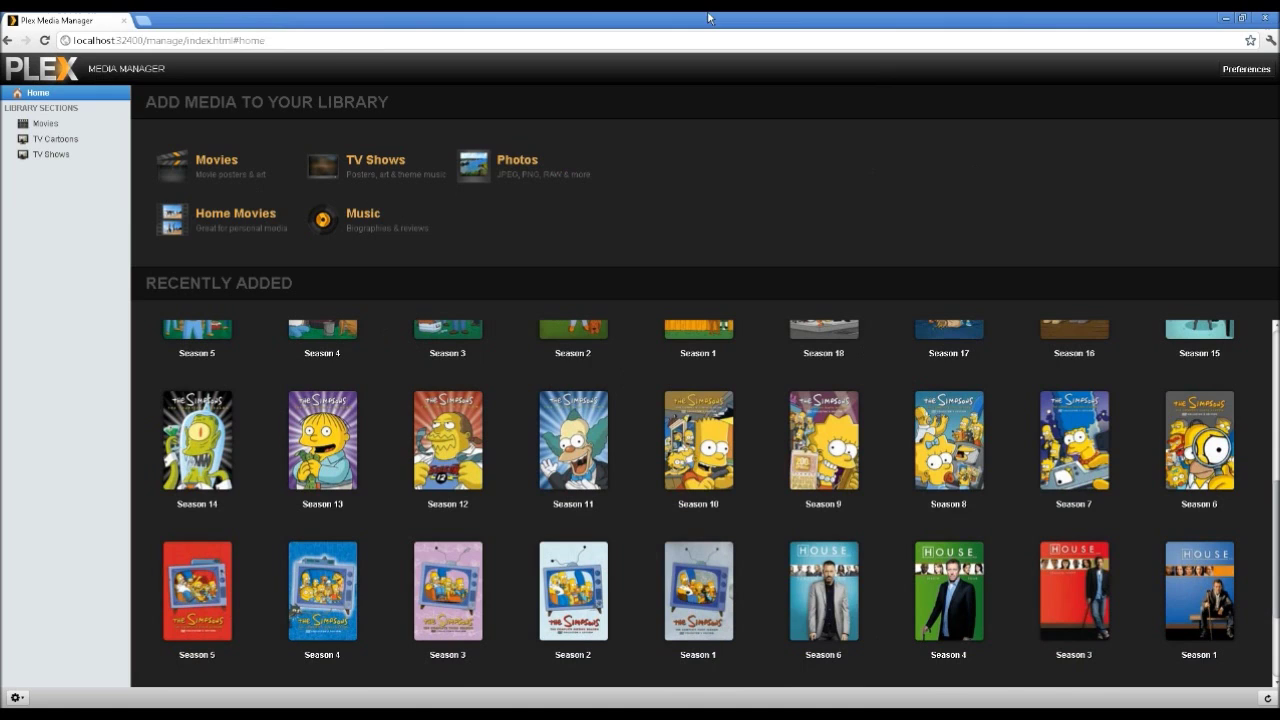
mouse_move(708, 18)
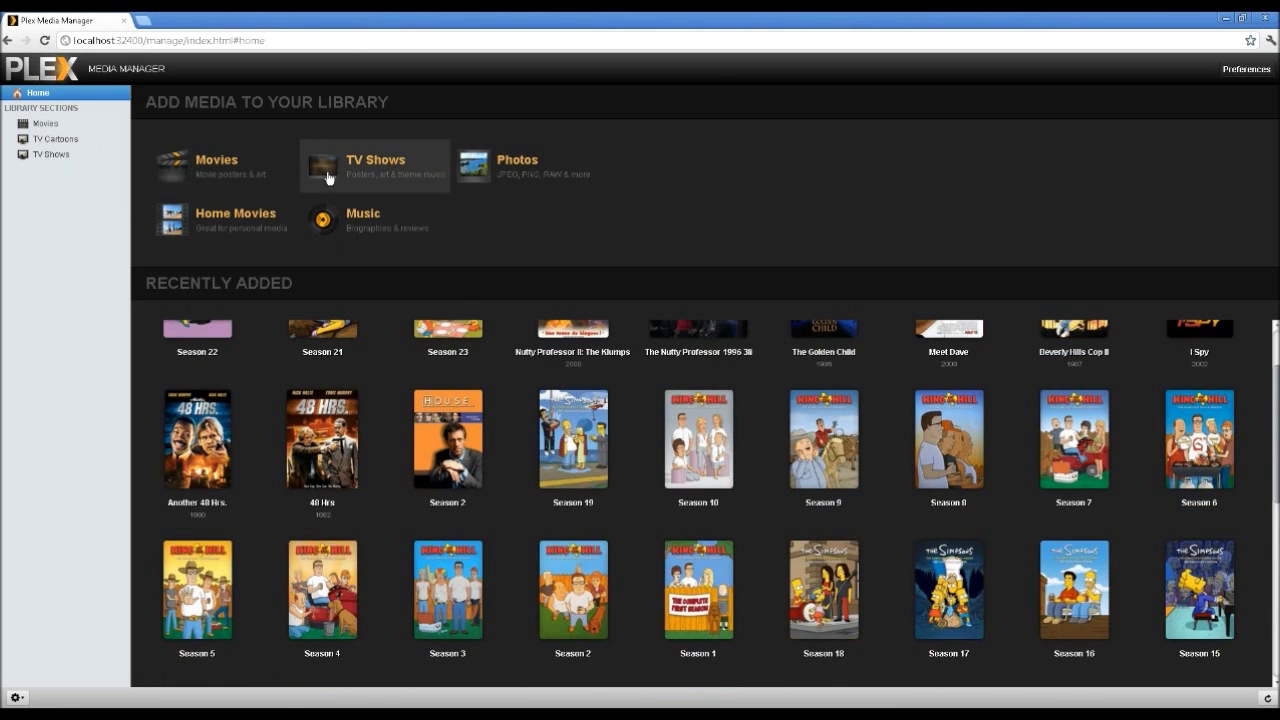
Try setting up a new Movies library section by browsing the K: drive for a media folder, and cancel the folder selection.
left_click(223, 172)
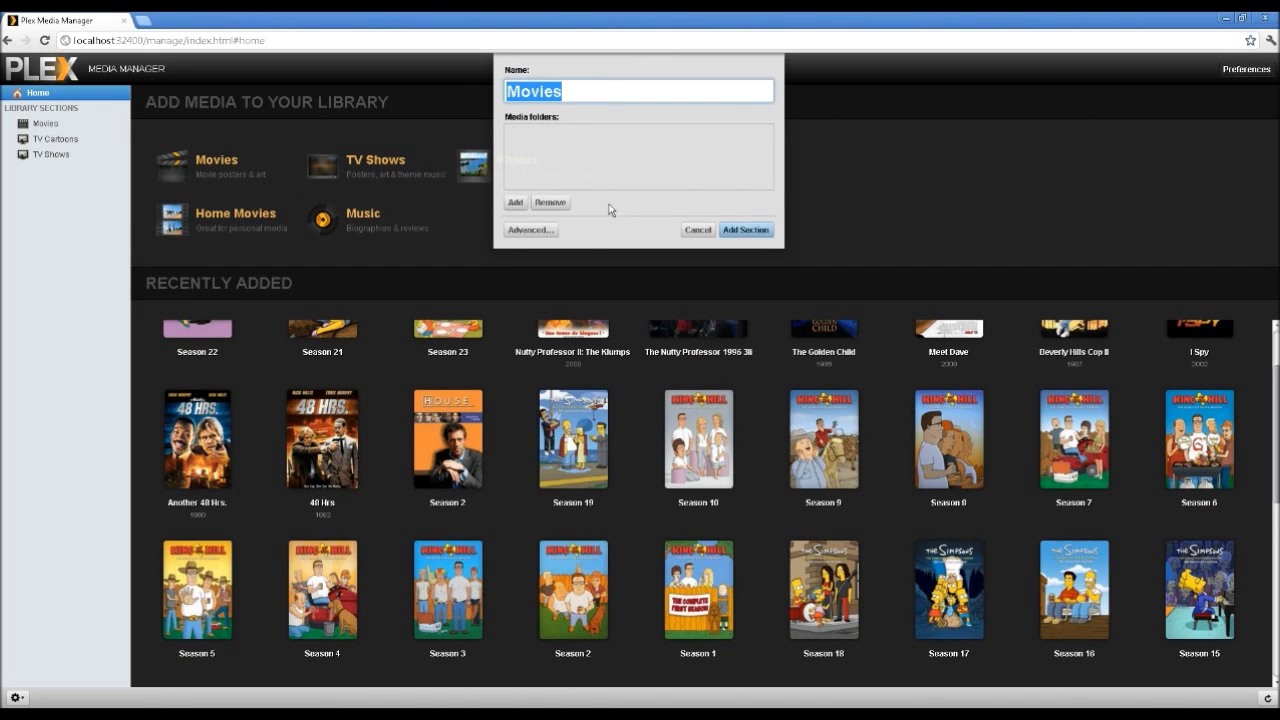
left_click(517, 203)
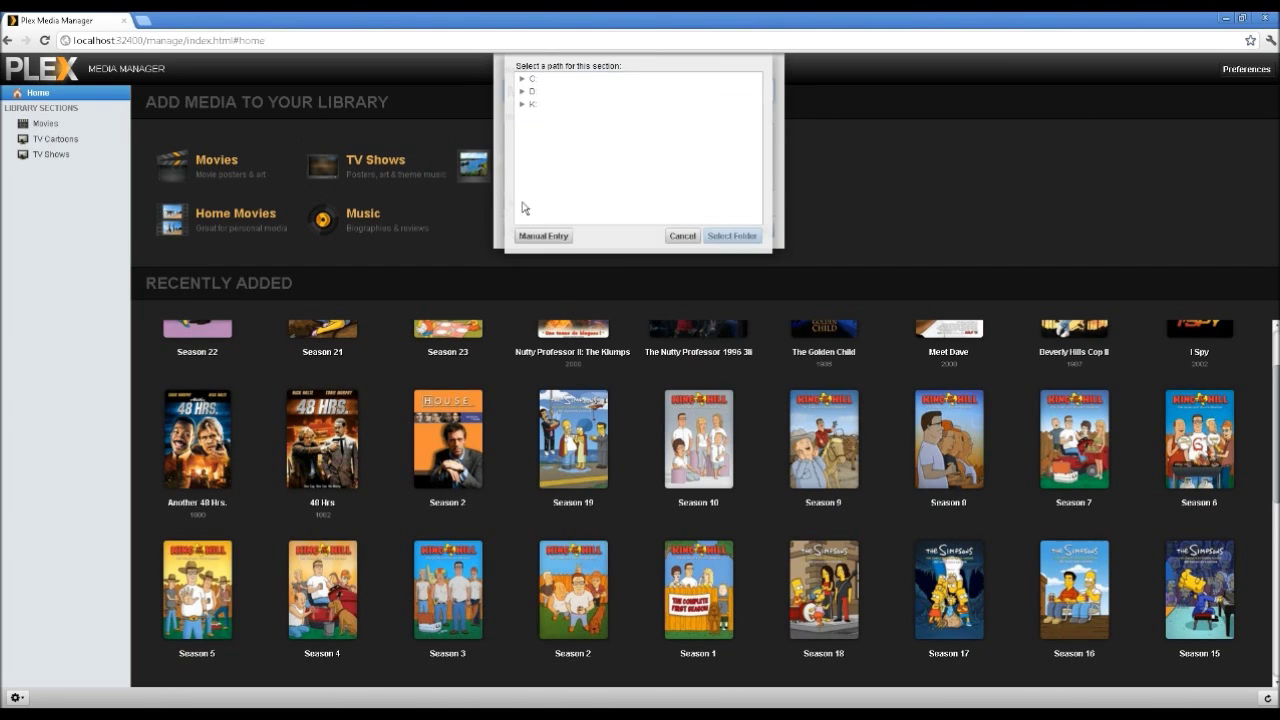
left_click(522, 104)
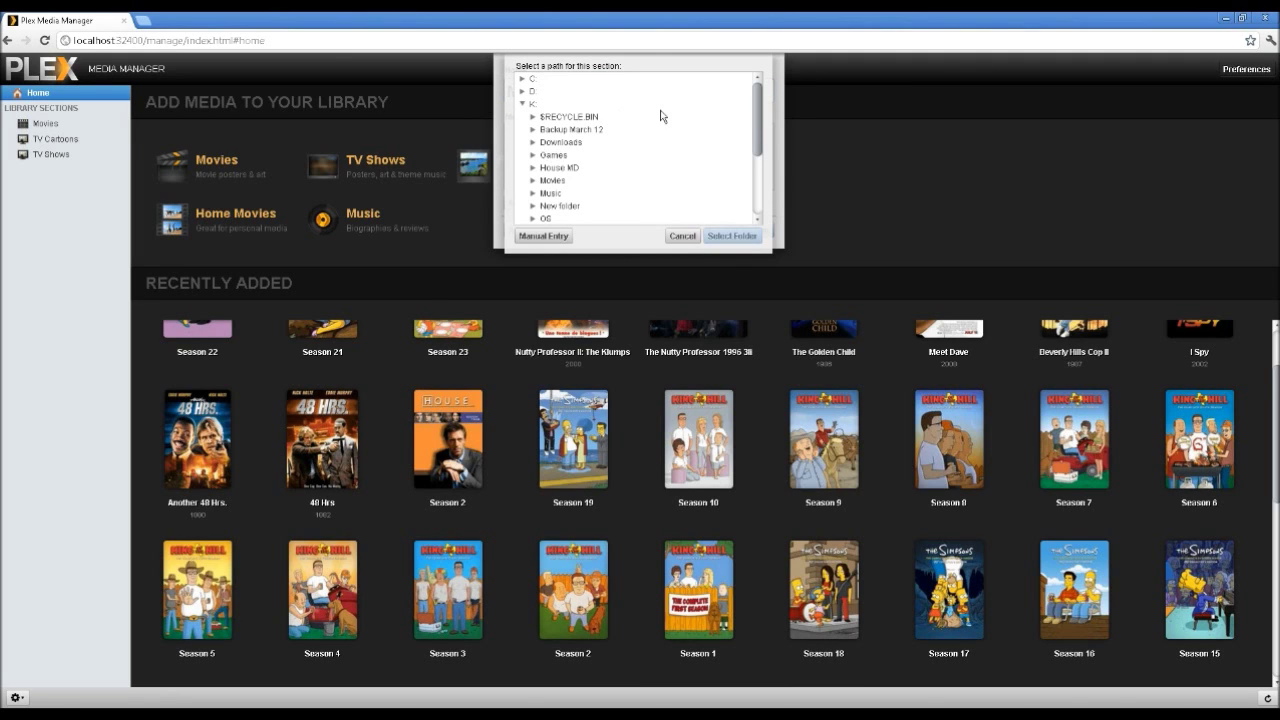
scroll(760, 197, "down", 1)
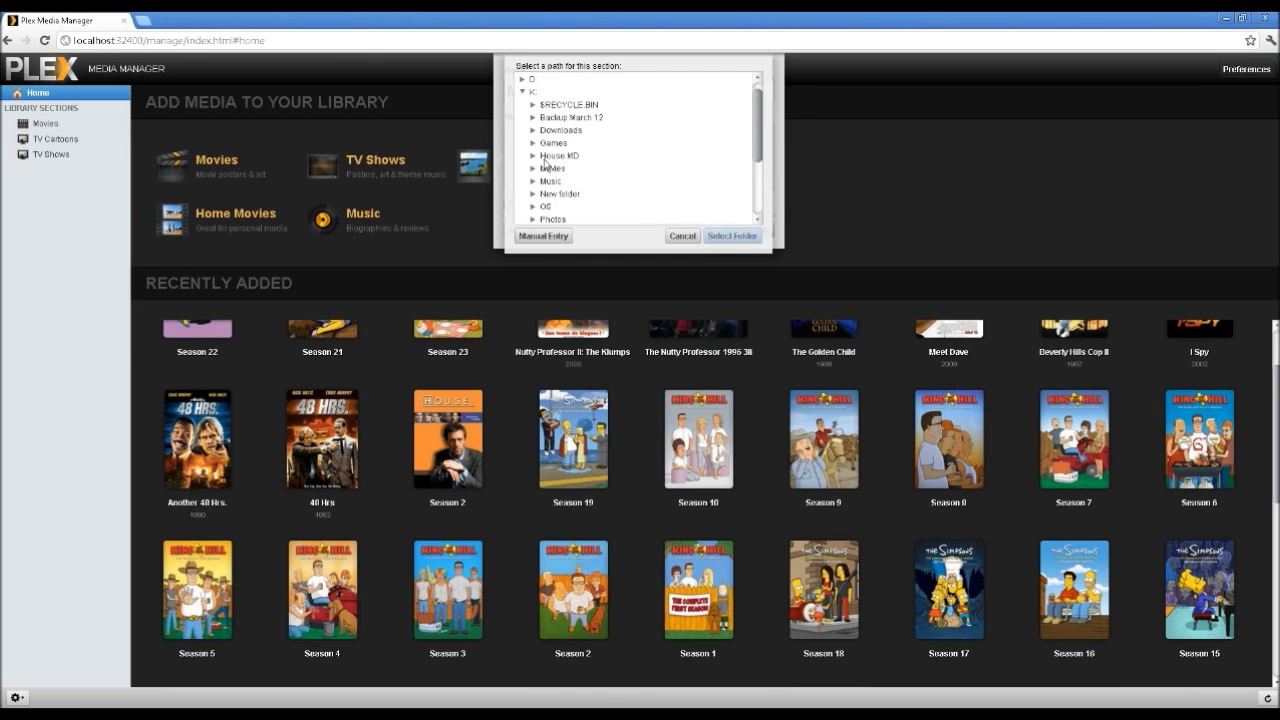
scroll(575, 106, "down", 4)
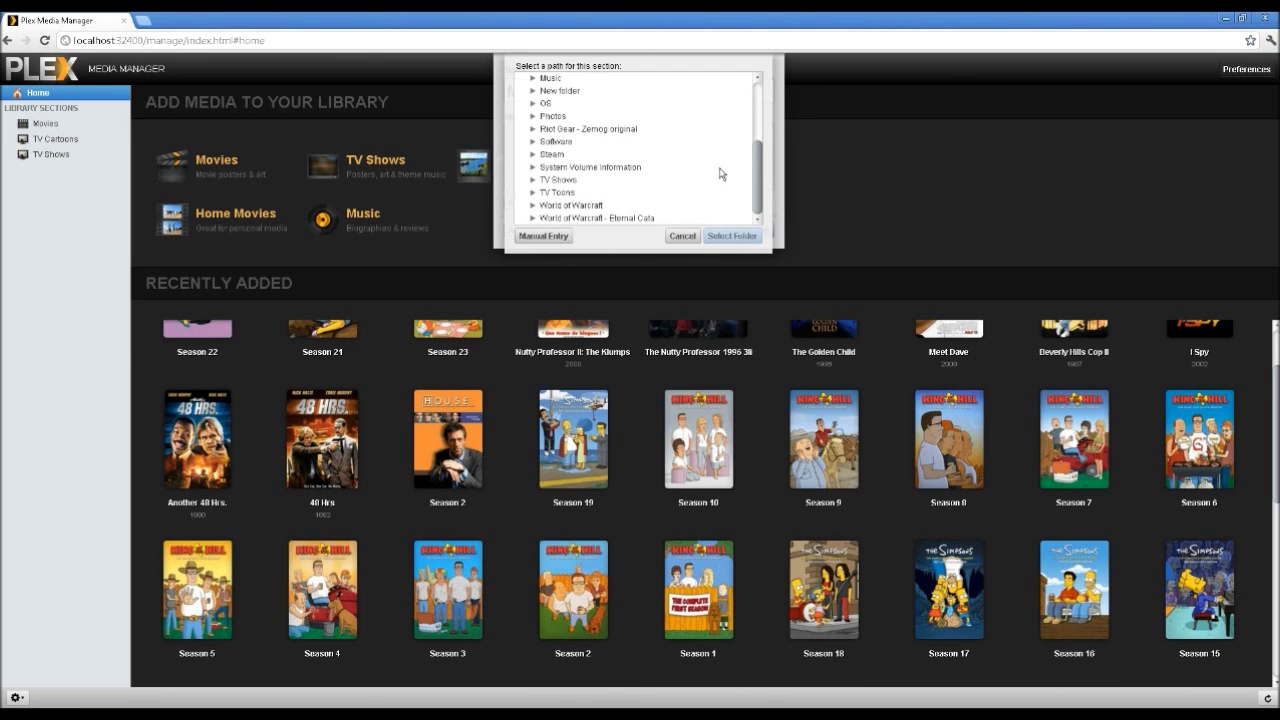
left_click(697, 236)
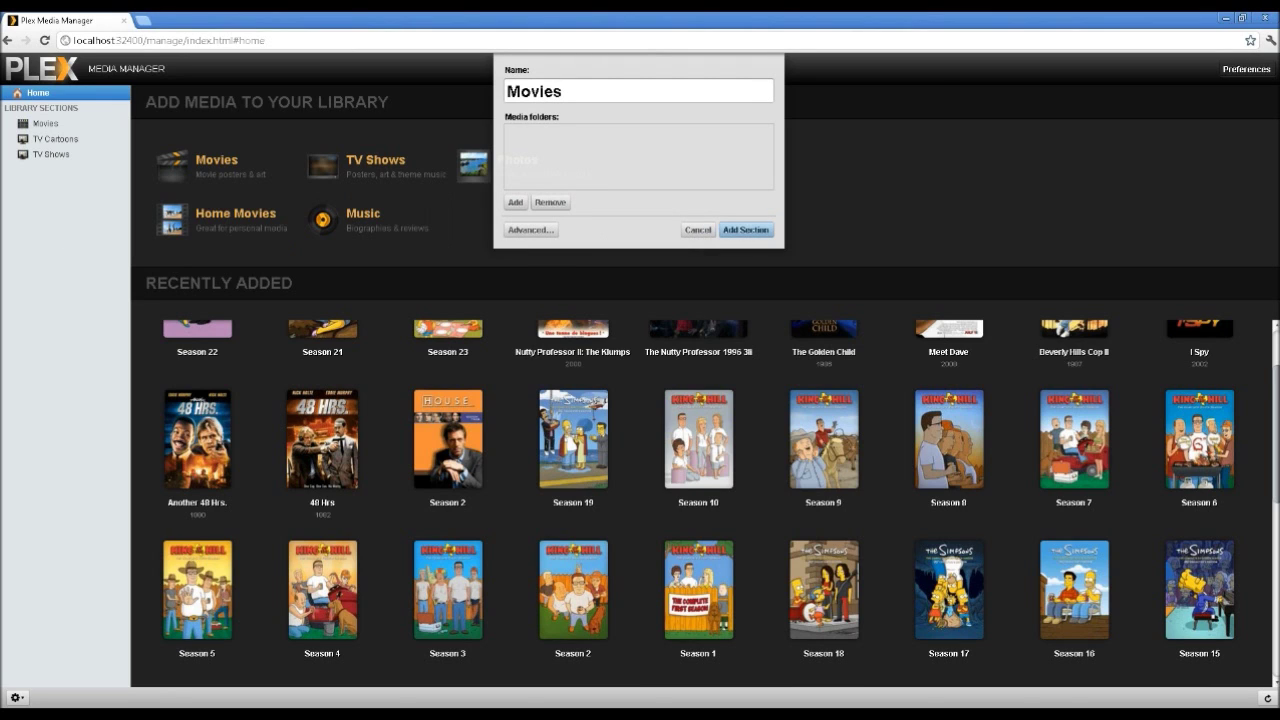
Open The Simpsons in the TV Cartoons library section and examine the Season 23 episode list.
left_click(40, 124)
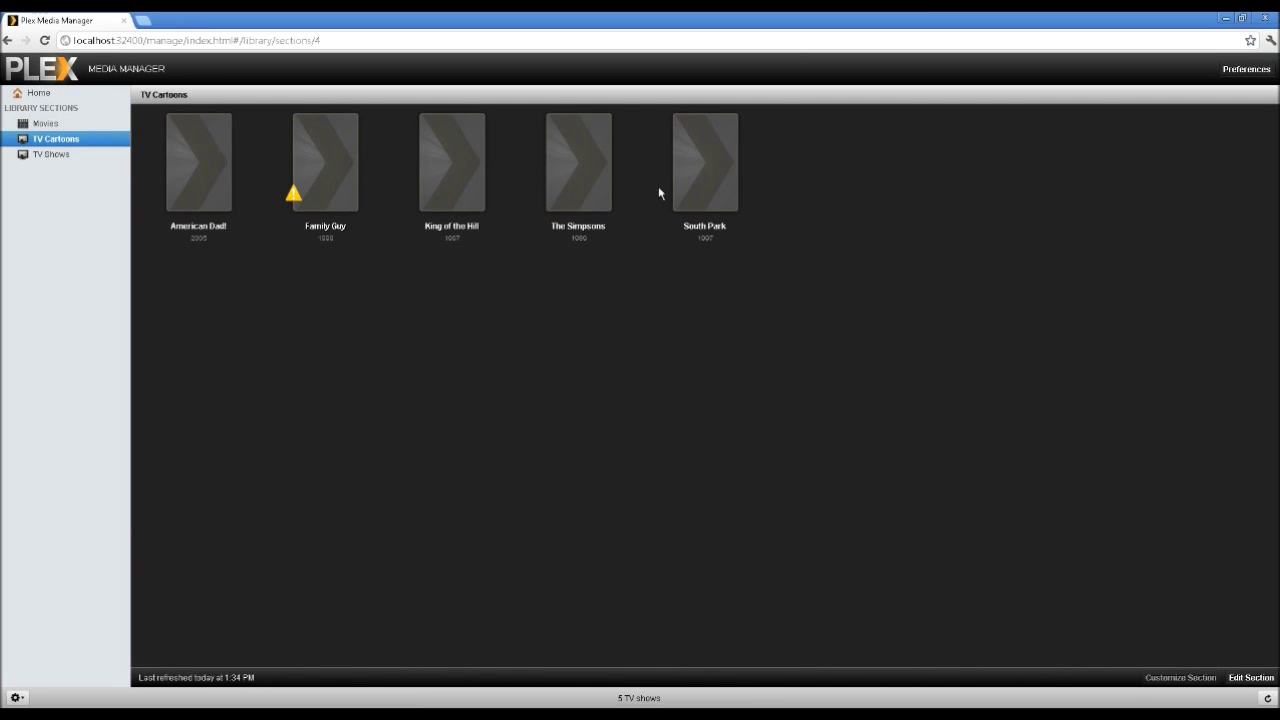
left_click(586, 164)
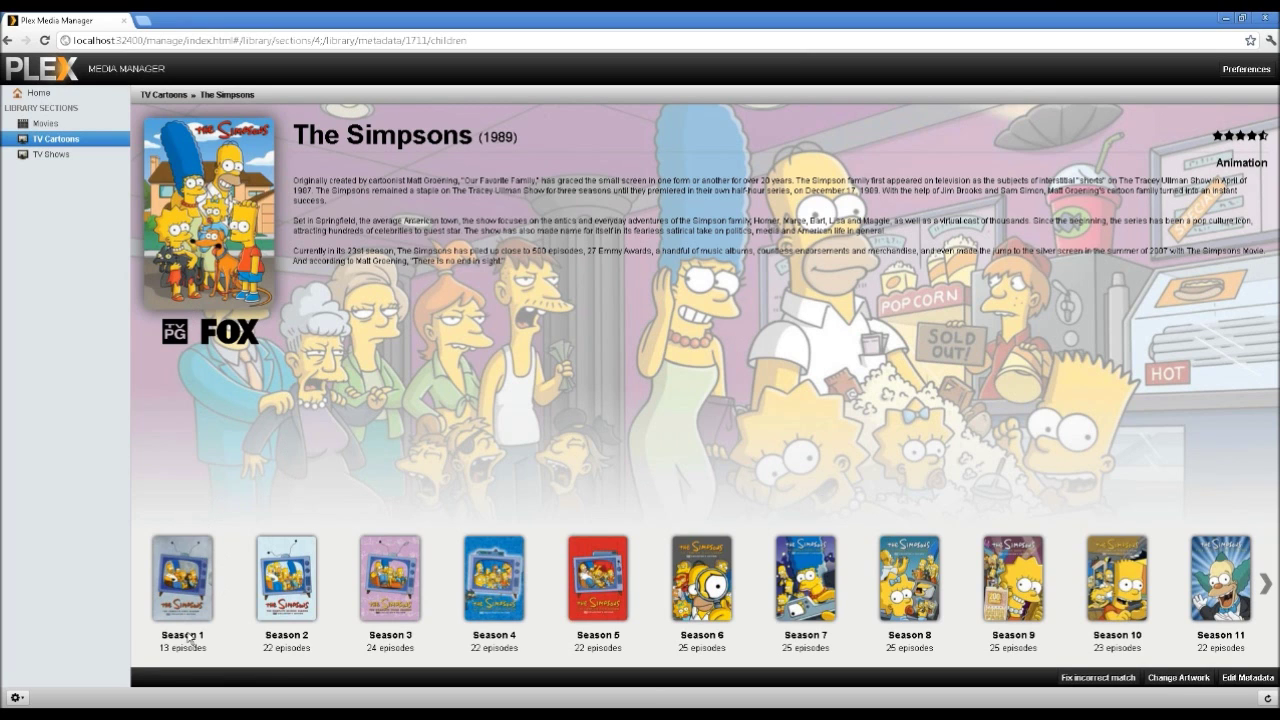
left_click(1268, 586)
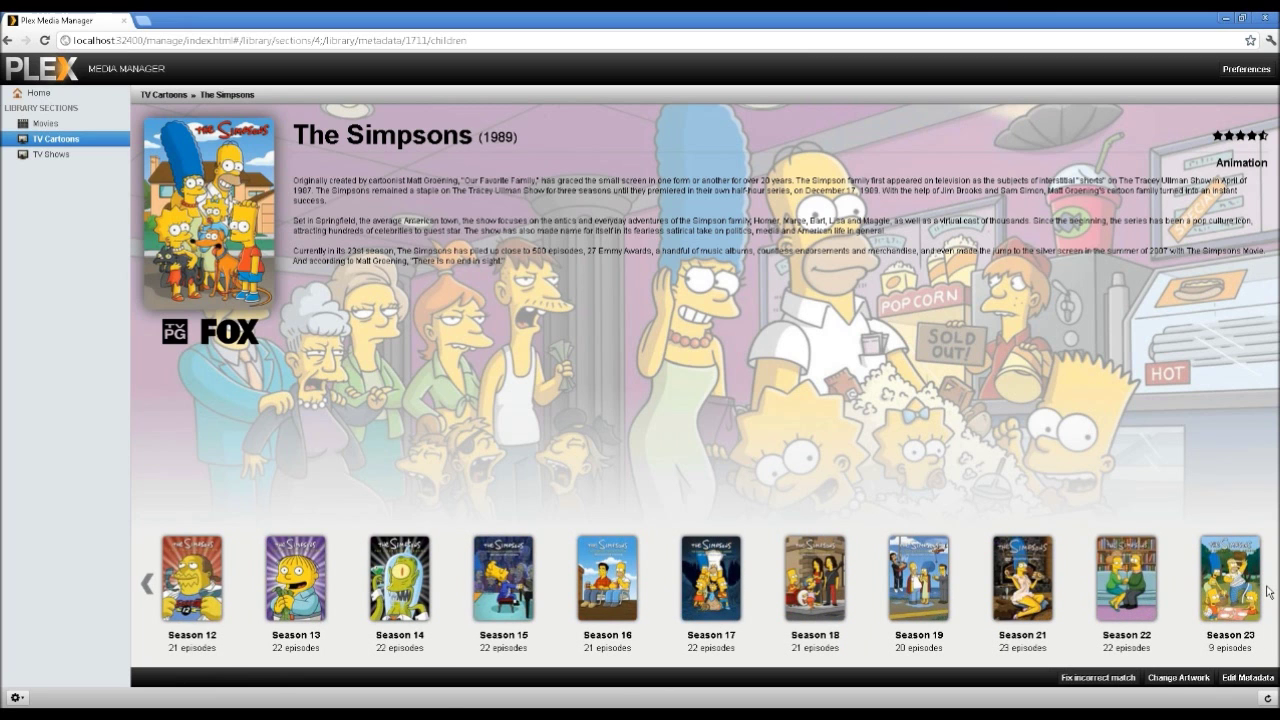
left_click(1220, 594)
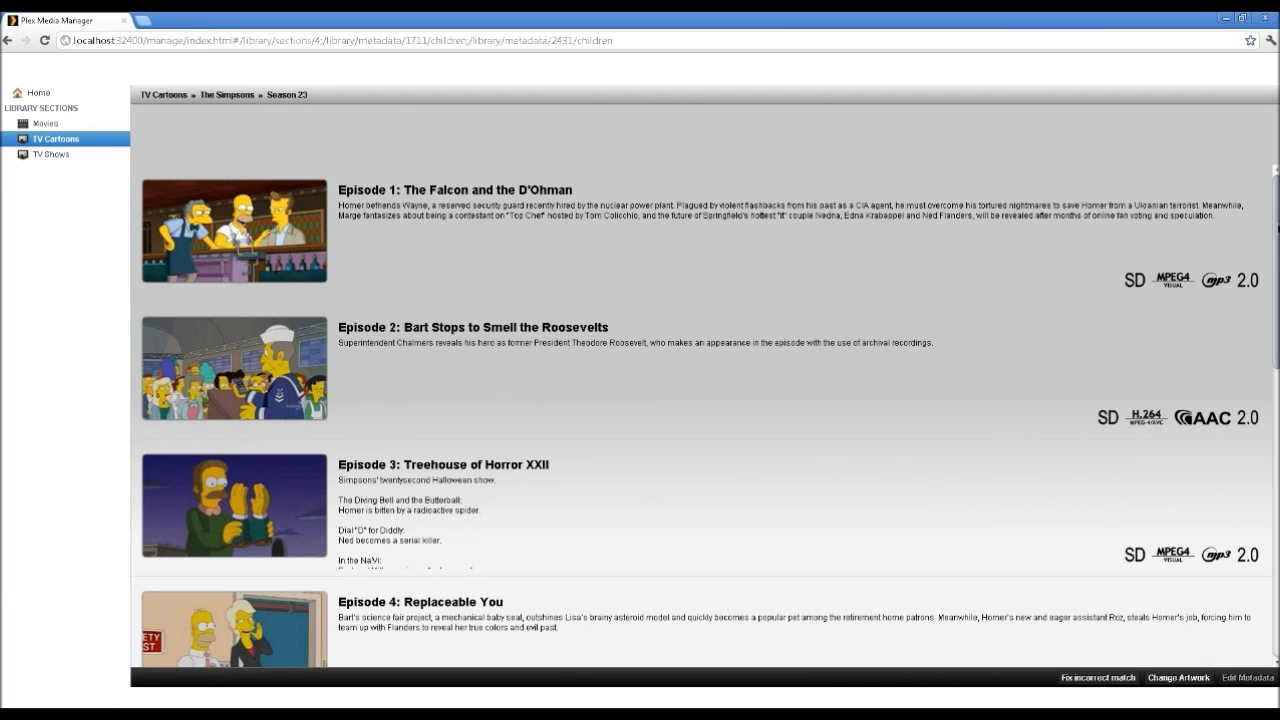
scroll(1266, 369, "down", 4)
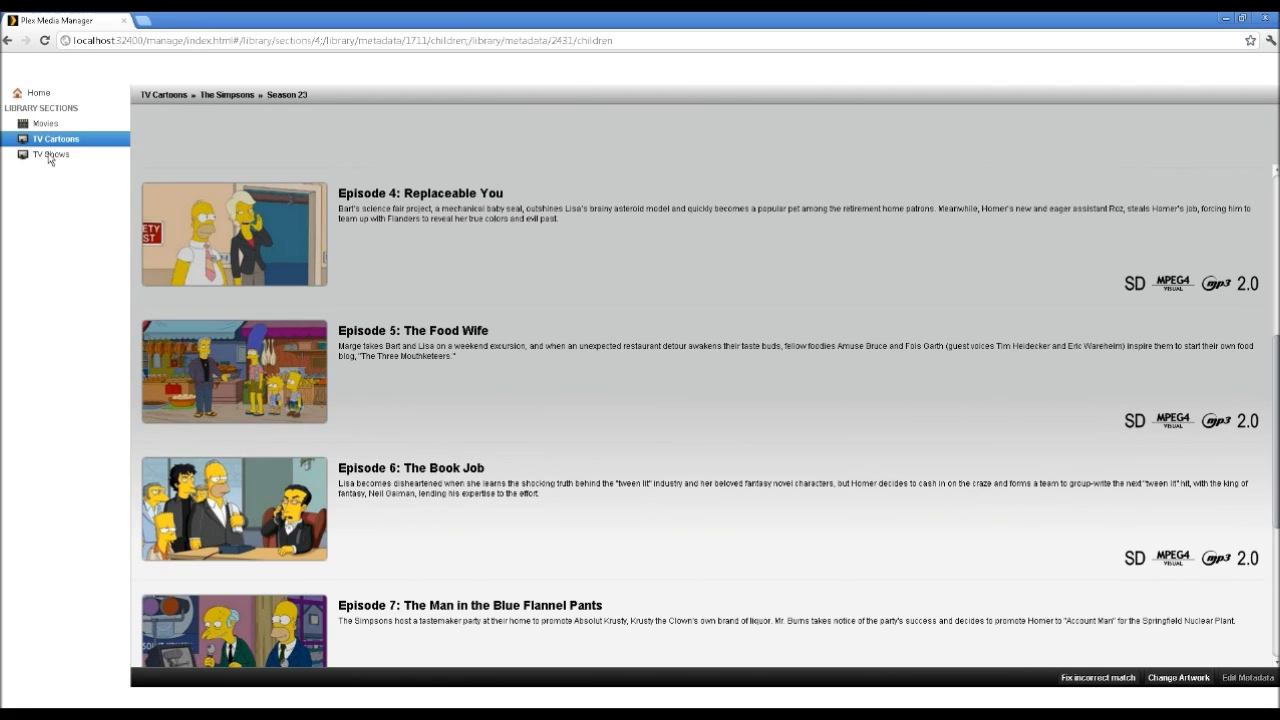
Open Jackass in the TV Shows library section and examine the Season 2 episode.
left_click(50, 157)
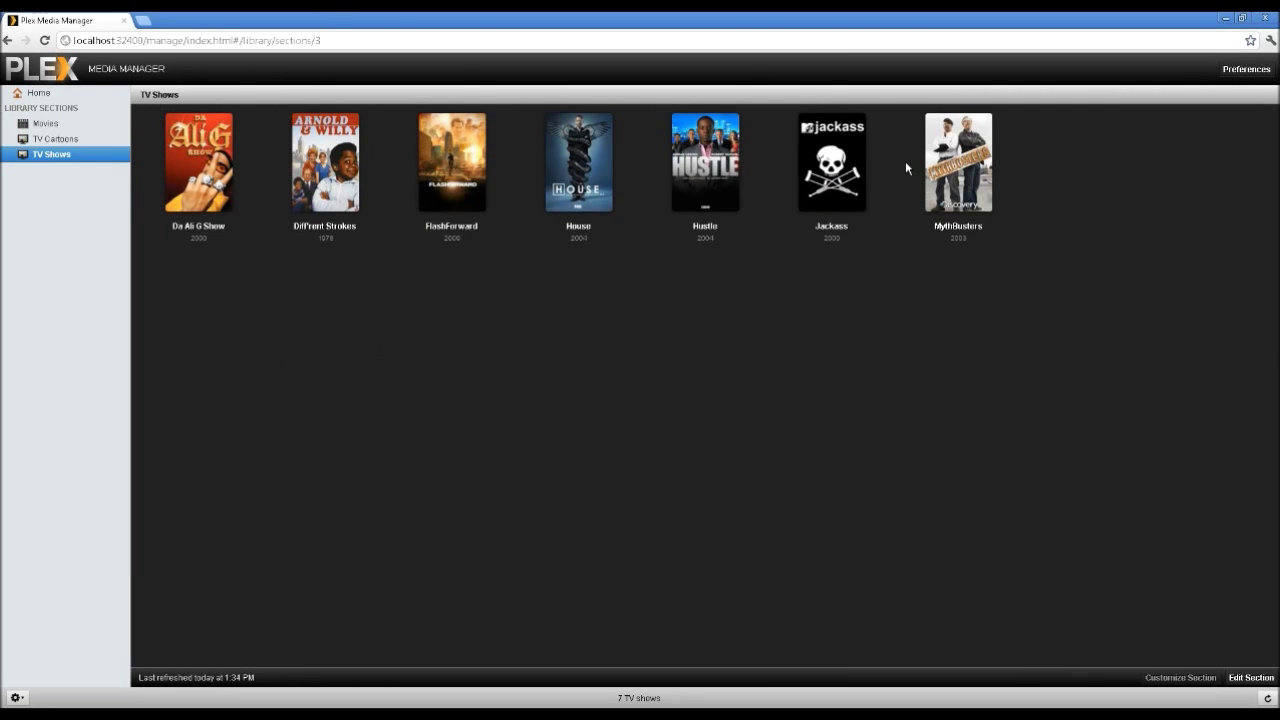
left_click(853, 172)
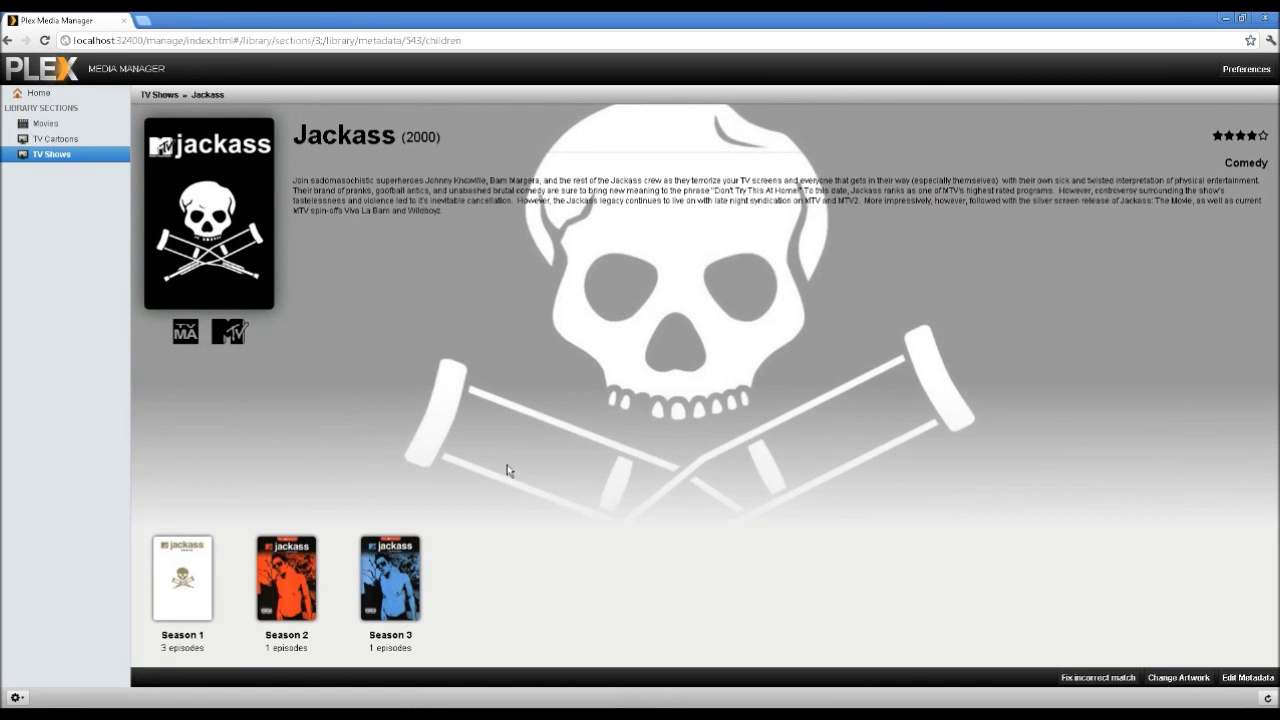
left_click(273, 592)
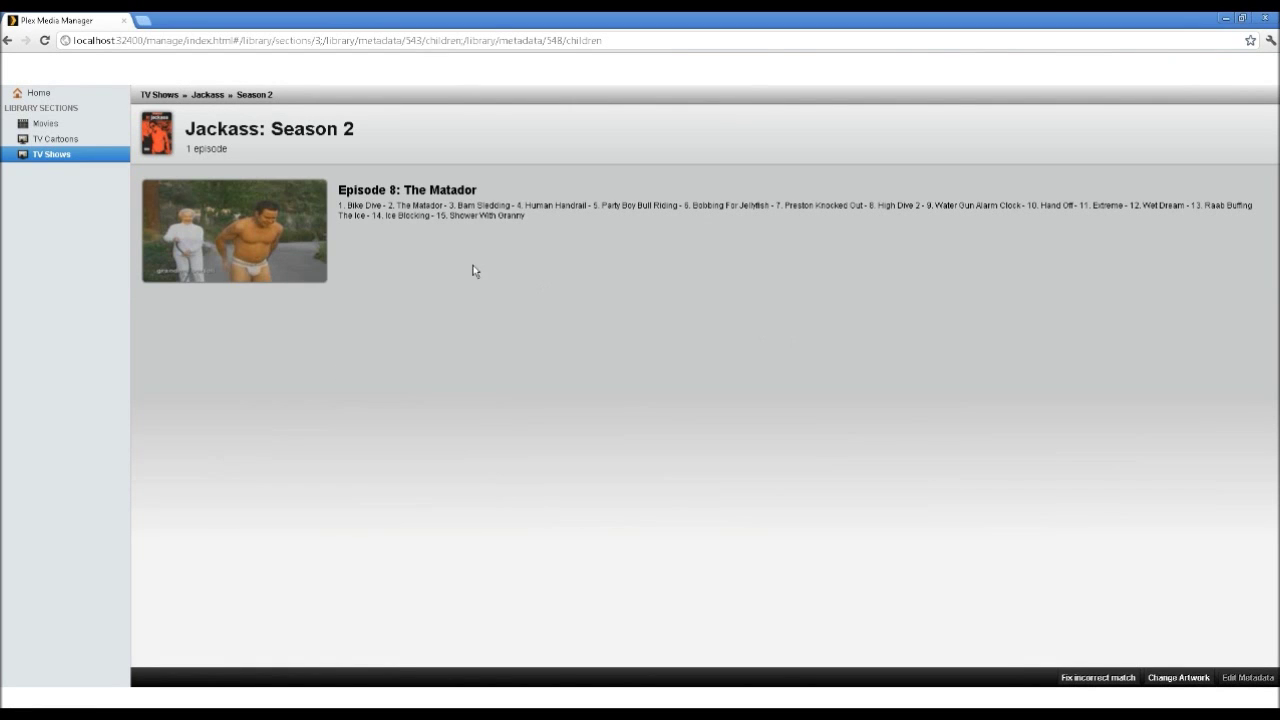
left_click(312, 209)
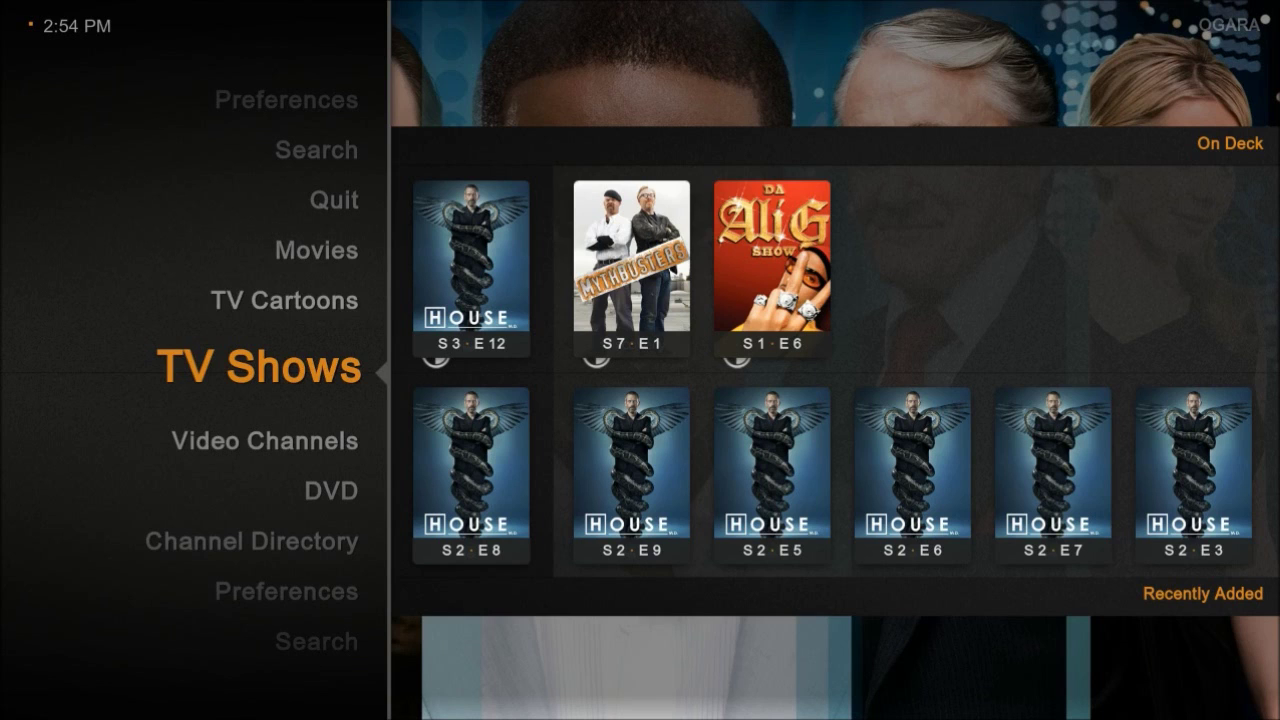
In Plex Media Center, open the TV Cartoons section from the main menu.
key("Up")
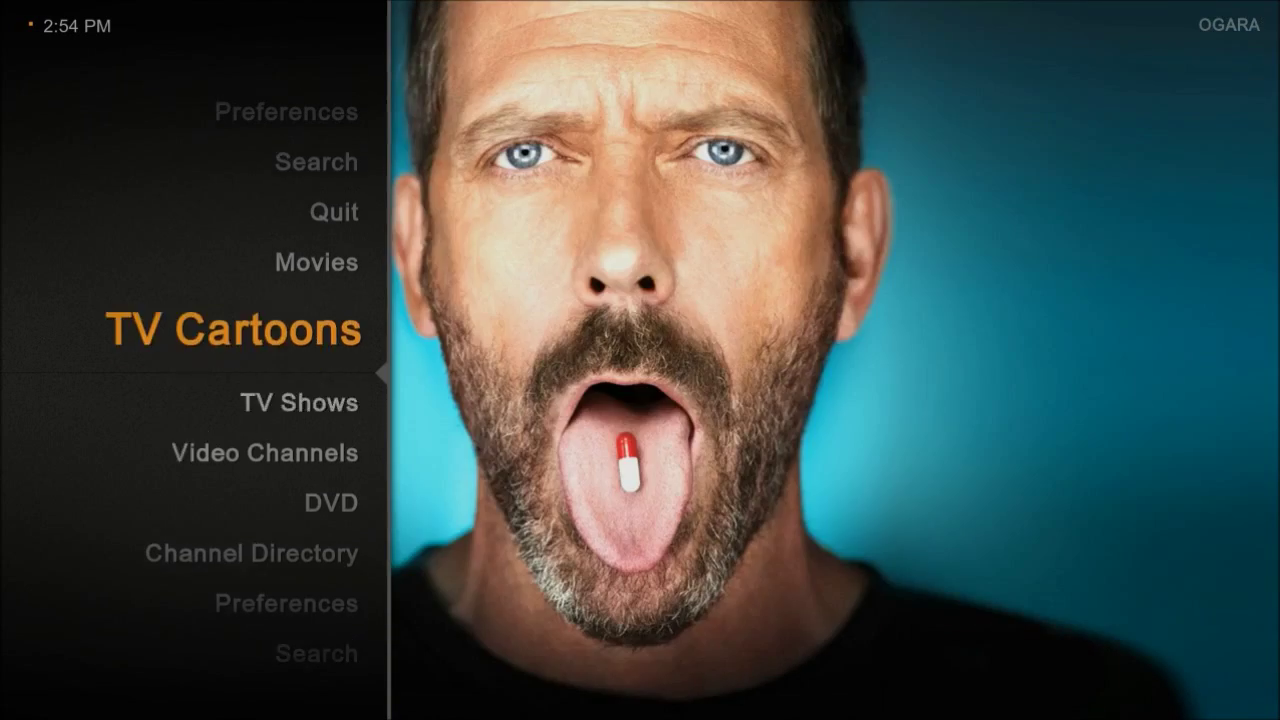
key("Down")
key("Up")
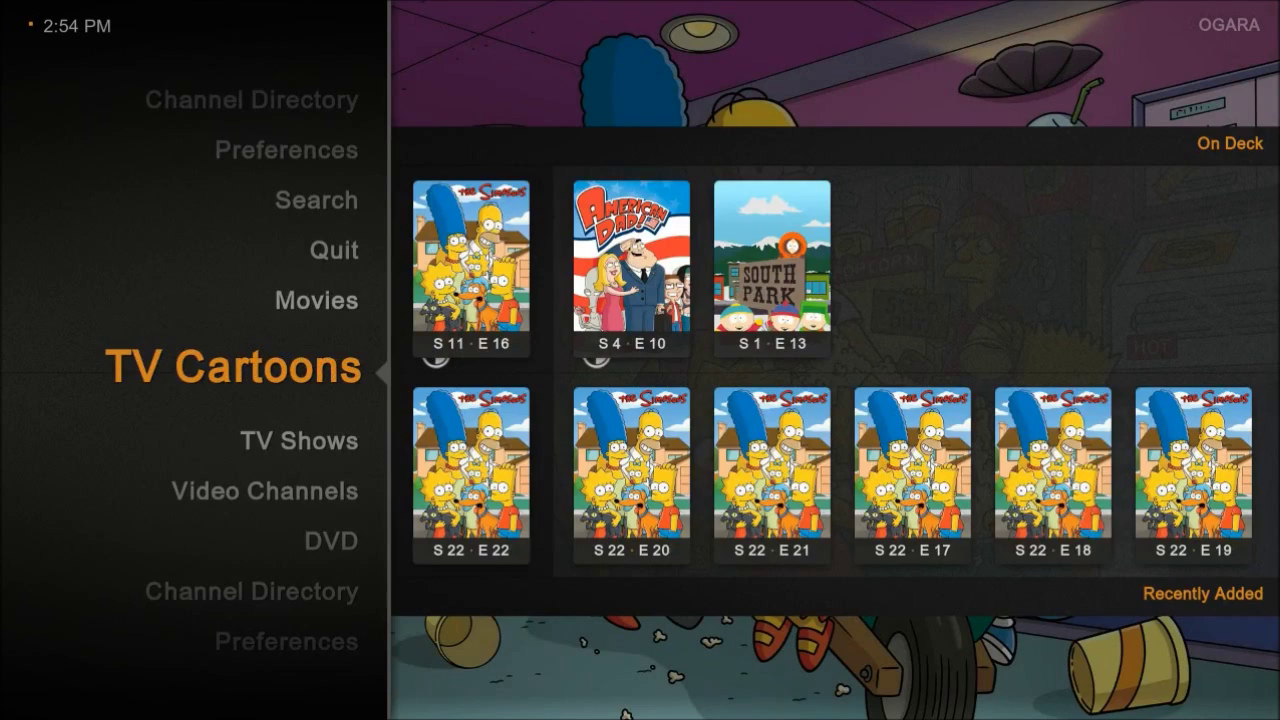
key("Return")
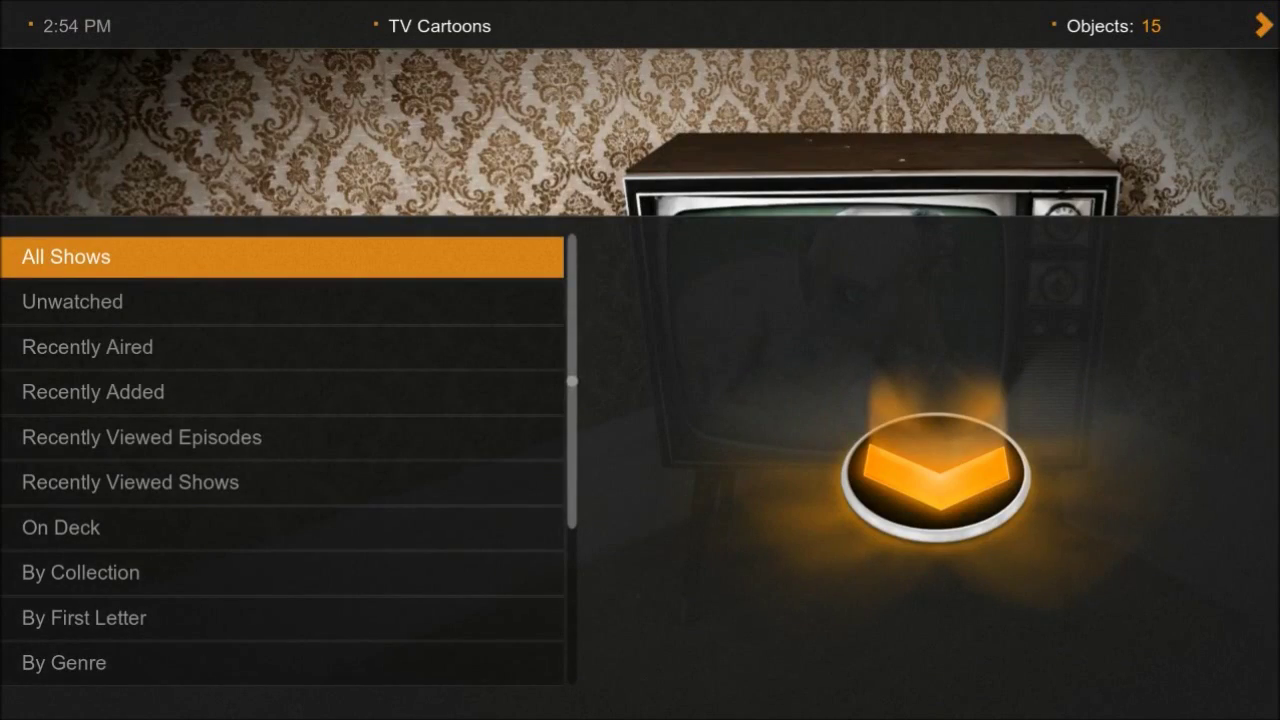
Look through the browsing filters available for TV Cartoons and return to All Shows.
key("Down")
key("Down")
key("Down")
key("Down")
key("Down")
key("Down")
key("Down")
key("Down")
key("Down")
key("Down")
key("Down")
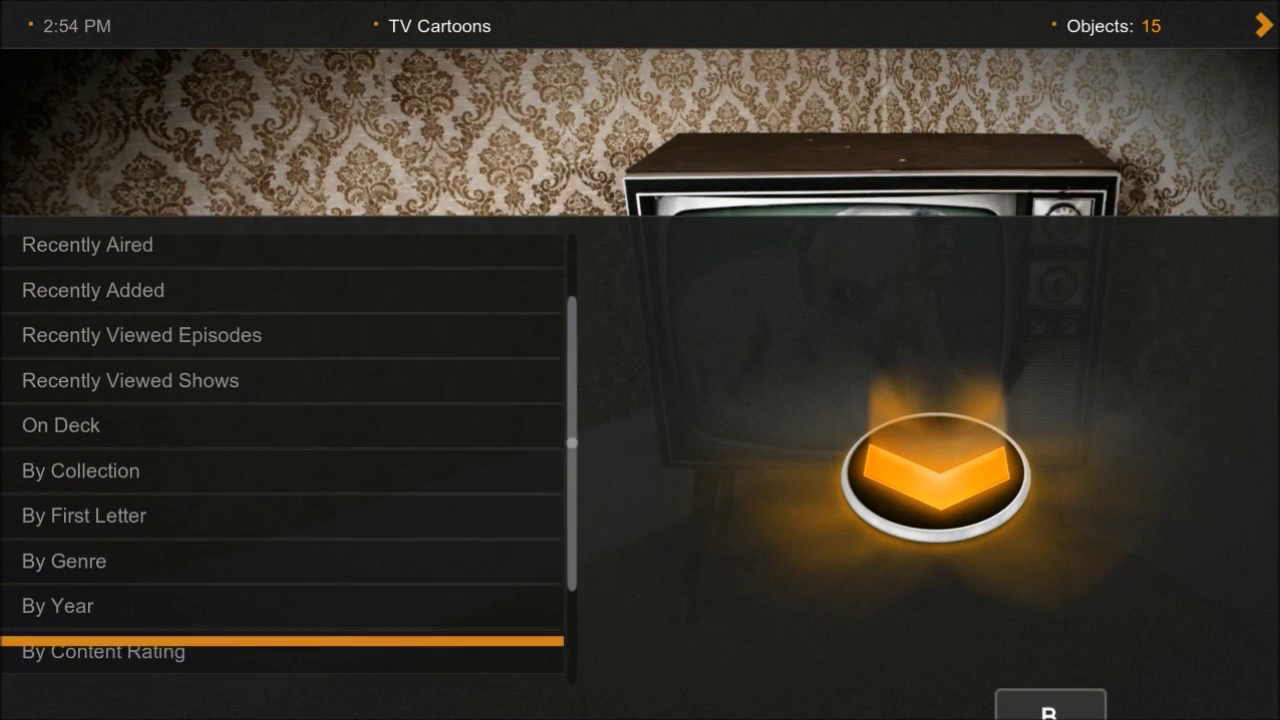
key("Down")
key("Down")
key("Down")
key("Down")
key("Up")
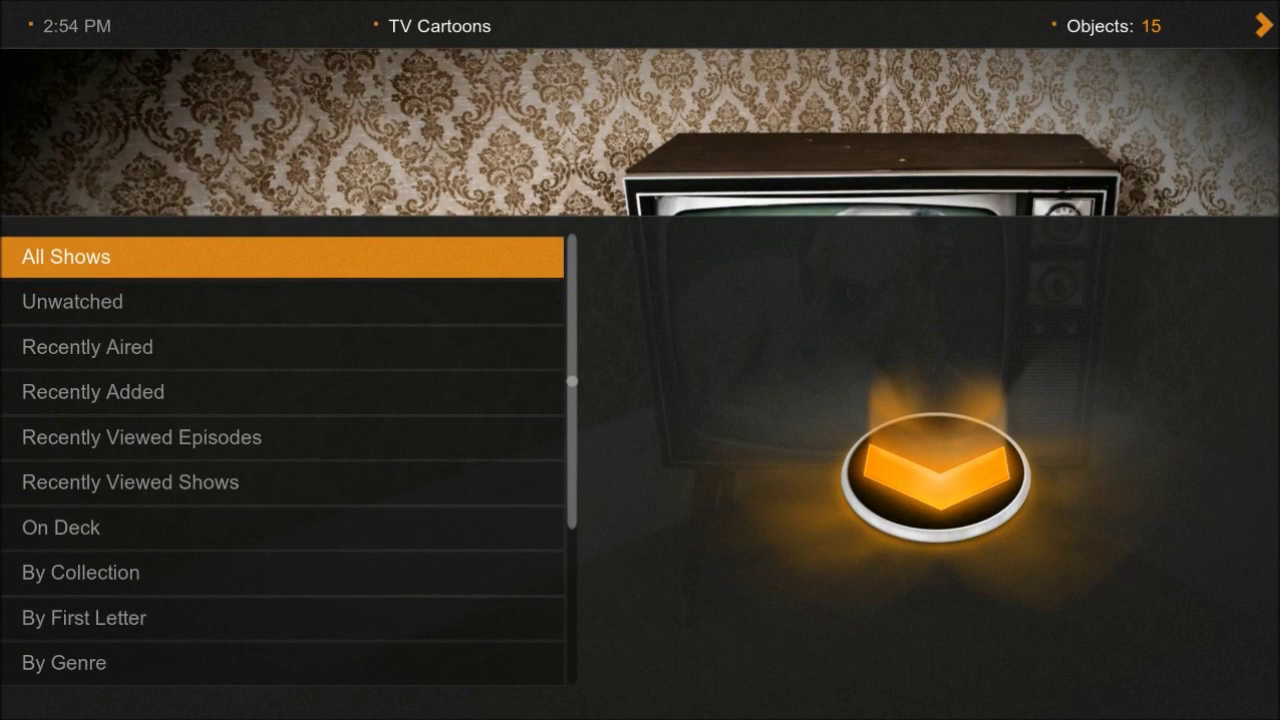
From all TV cartoon shows, open Season 11 of The Simpsons and play episode 16, Pygmoelian.
key("Return")
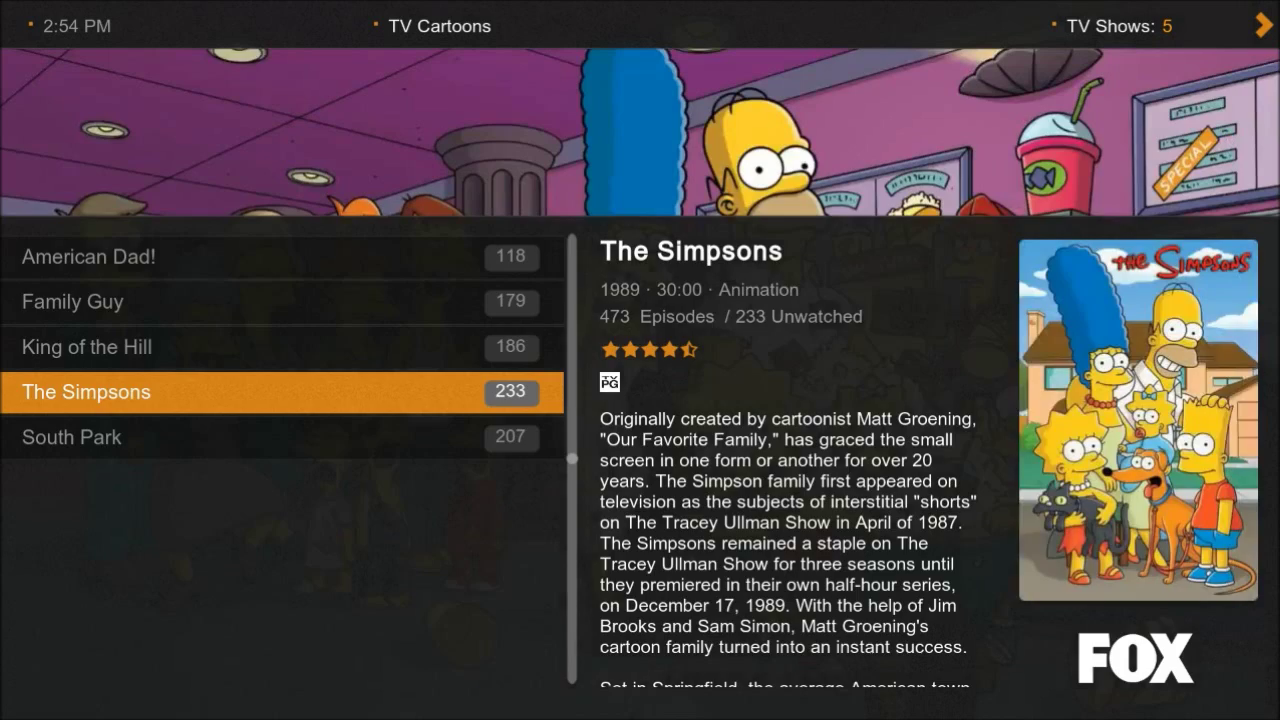
key("Return")
key("Down")
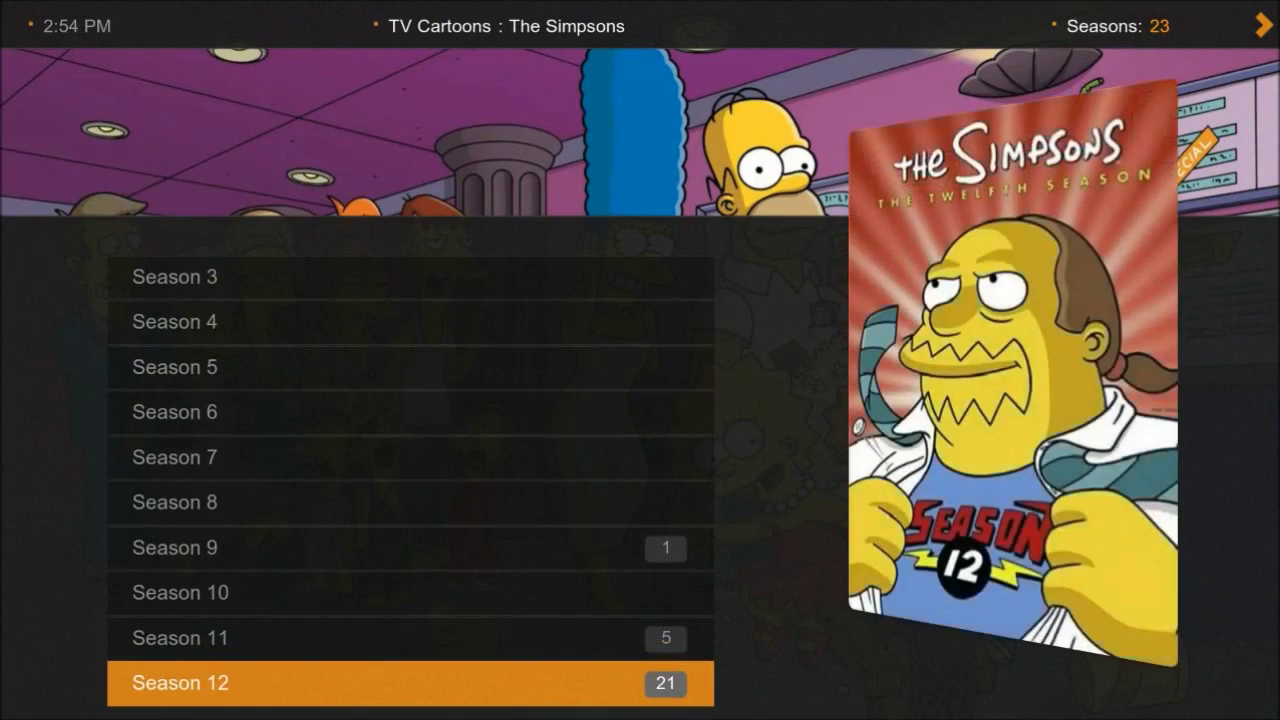
key("Up")
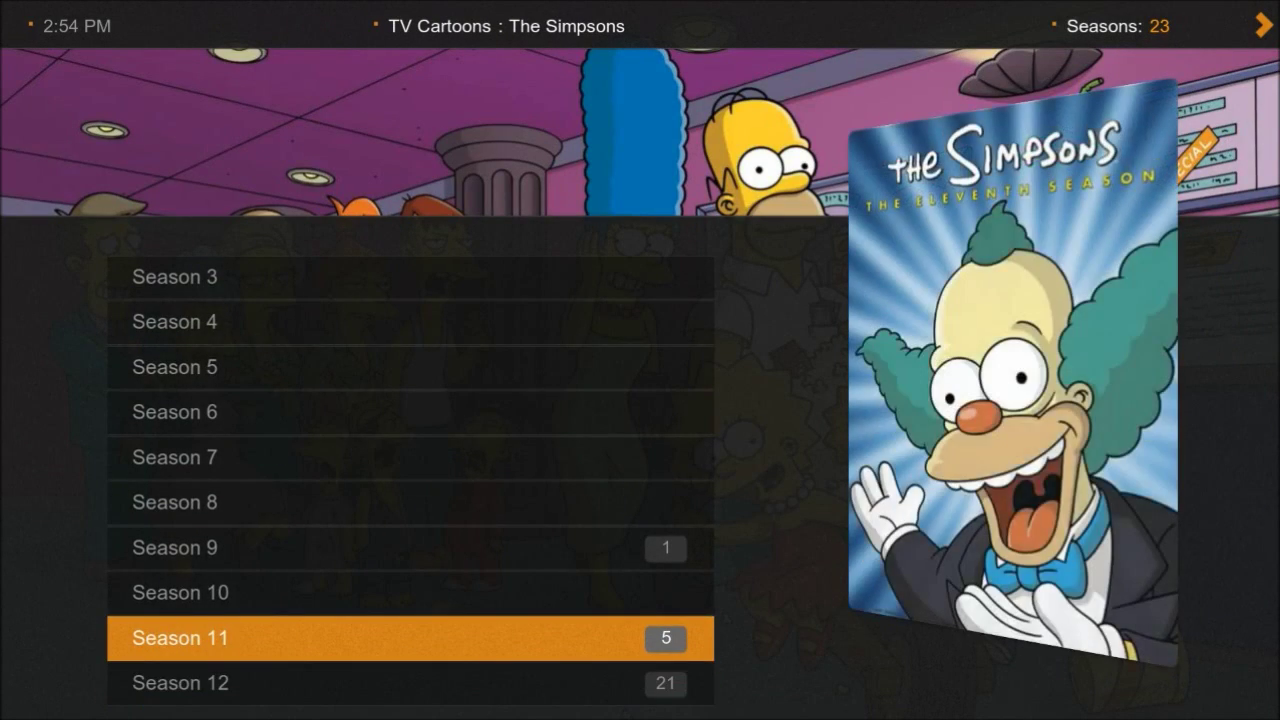
key("Return")
key("Return")
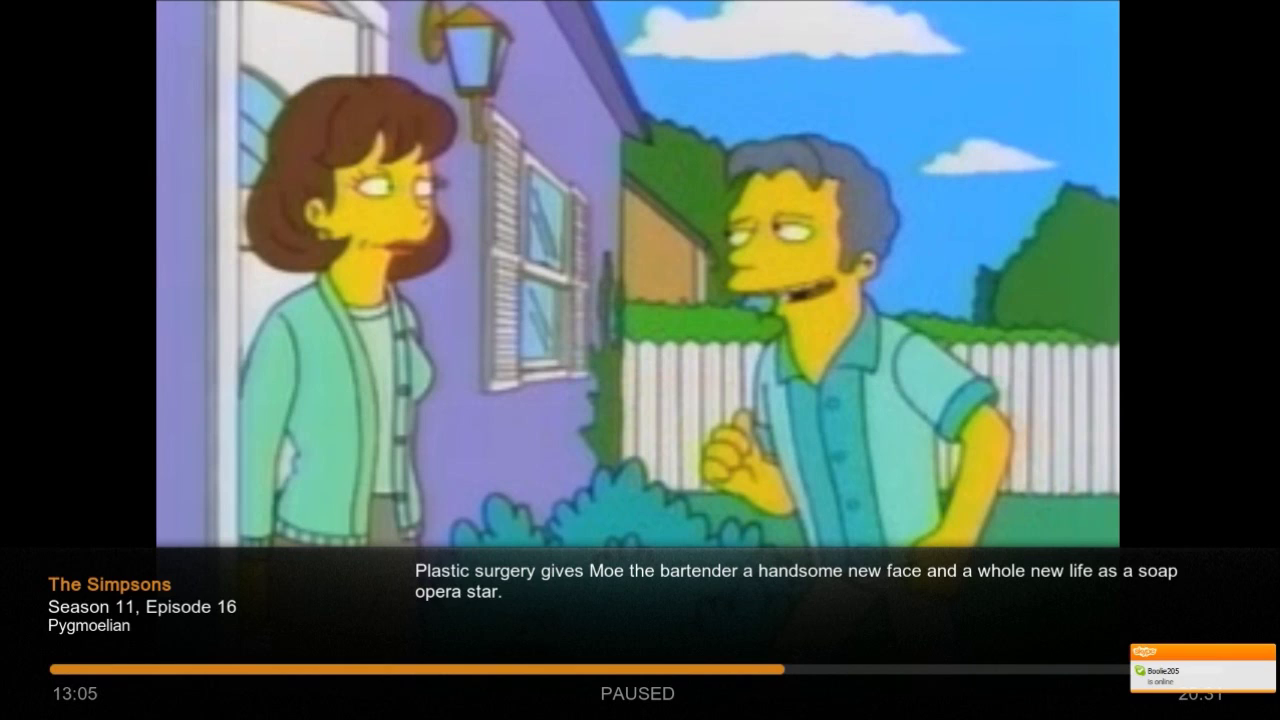
Stop the episode's playback and go back from the Season 11 episode list to the main menu.
key("x")
key("Down")
key("Right")
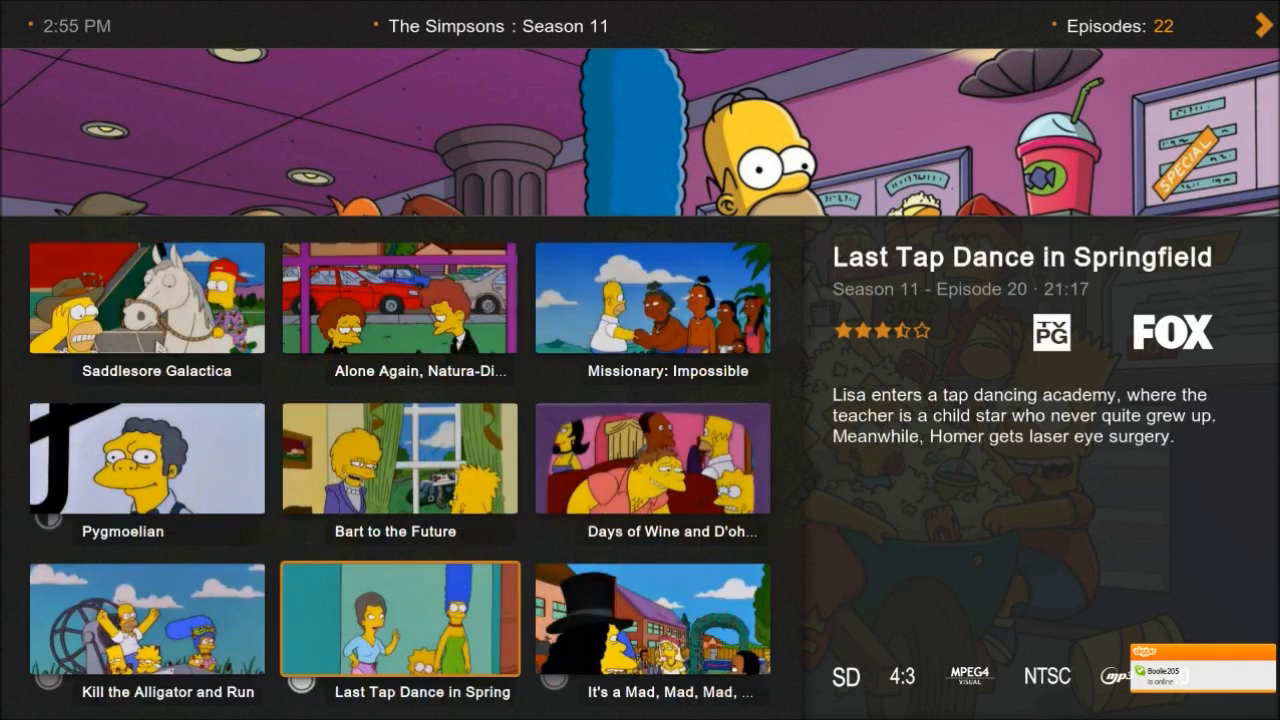
key("Up")
key("Left")
key("BackSpace")
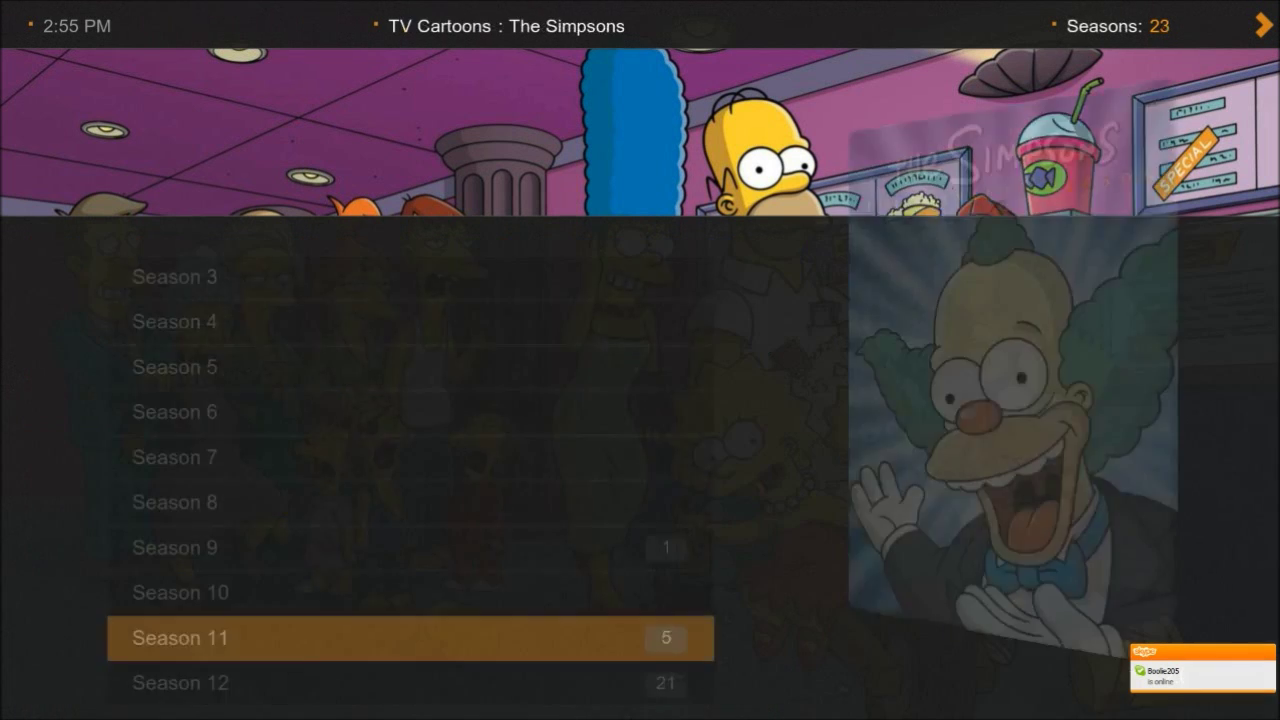
key("BackSpace")
key("BackSpace")
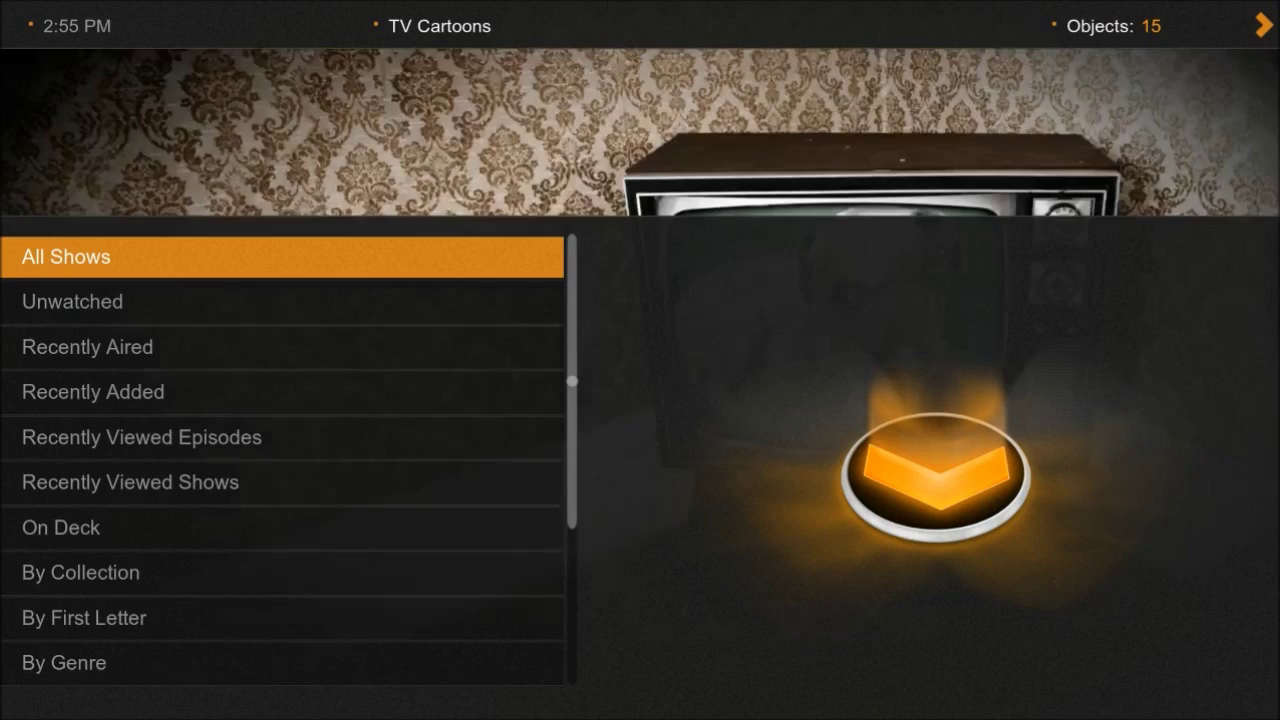
key("BackSpace")
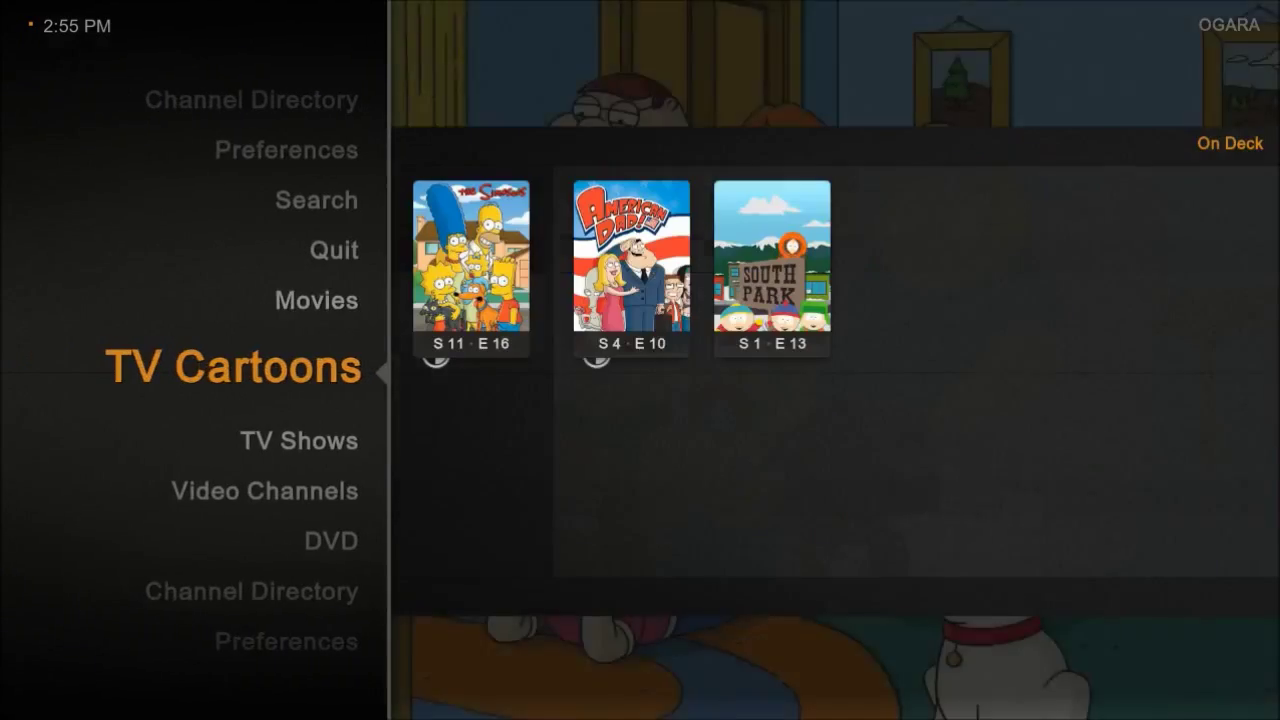